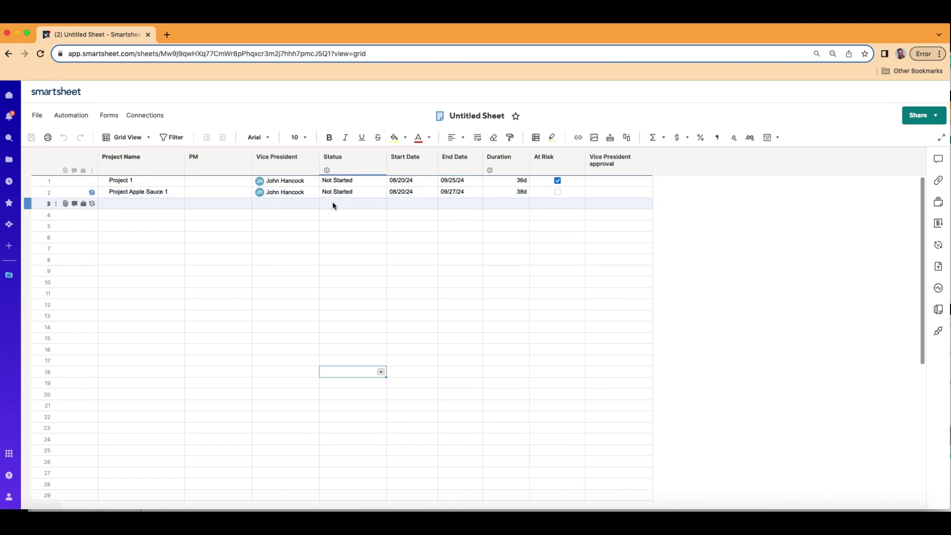
Select all of row 2's project data, from Project Apple Sauce 1 to Vice President approval
click(213, 230)
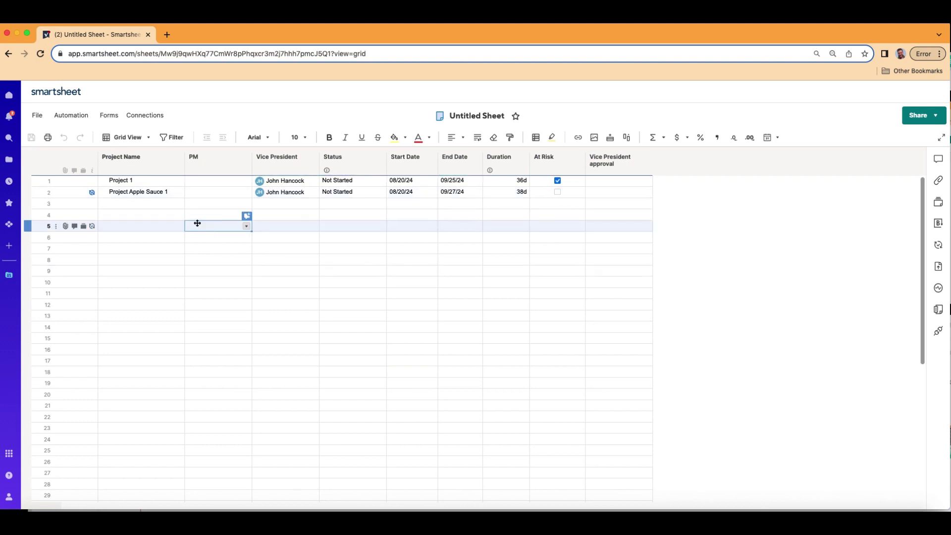
click(159, 214)
click(159, 204)
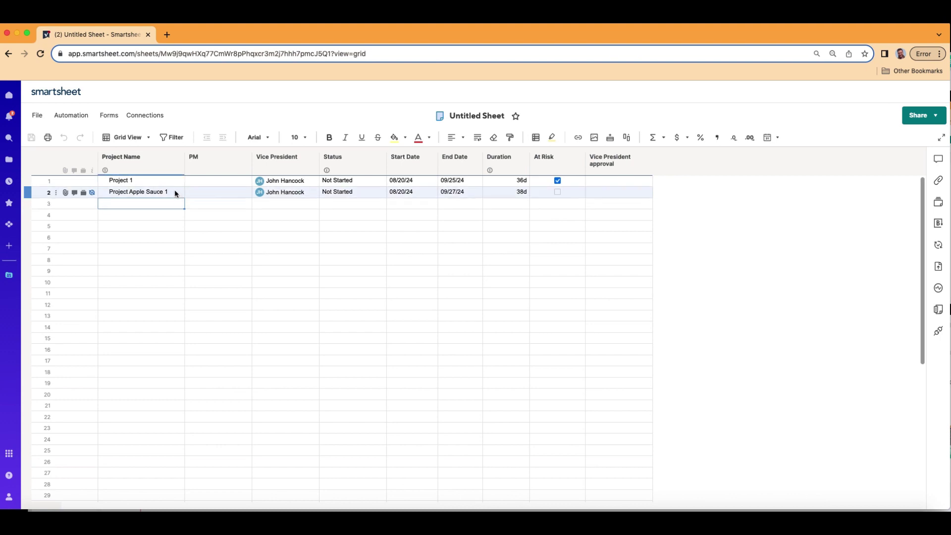
click(175, 189)
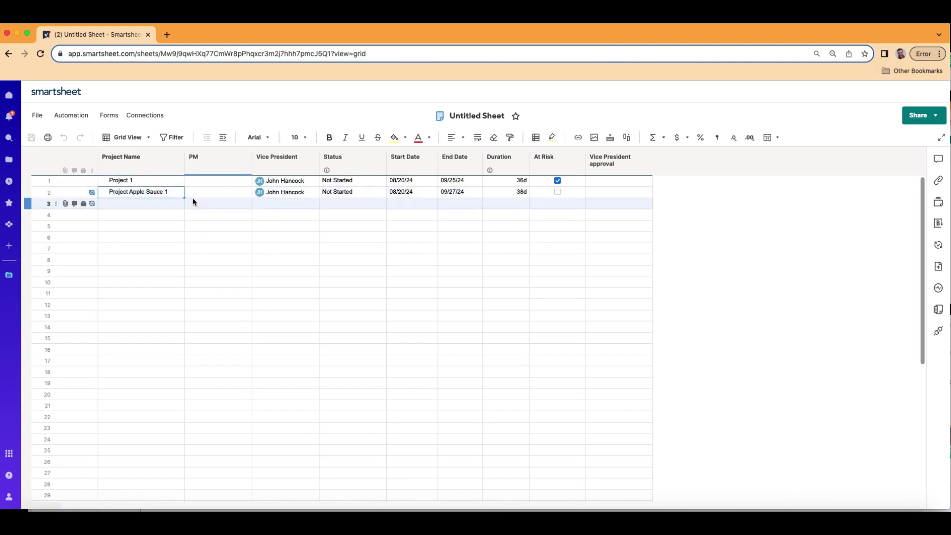
click(180, 193)
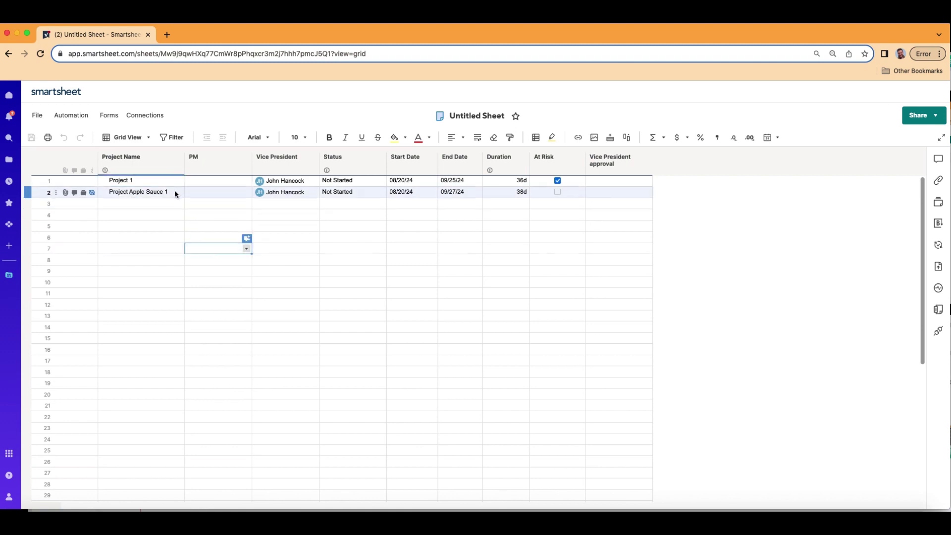
click(203, 196)
drag(204, 196, 648, 200)
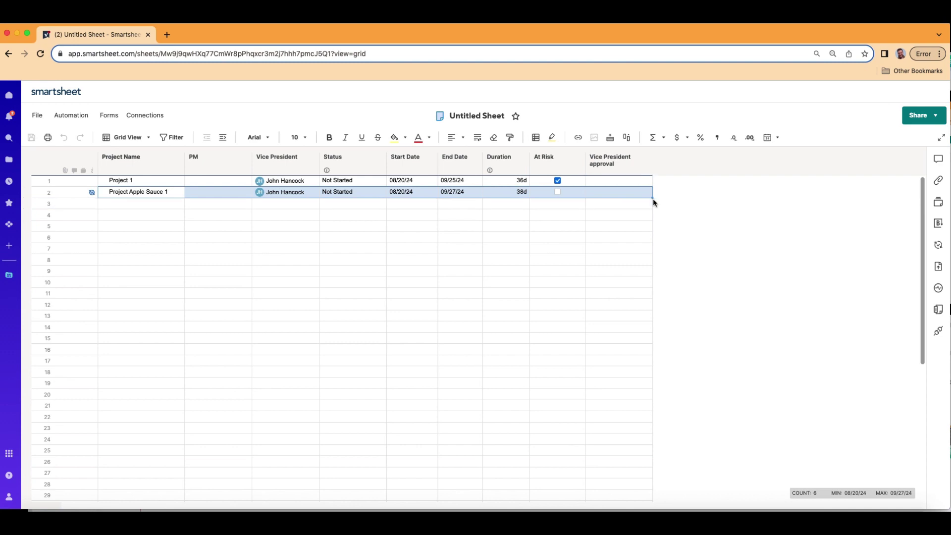
click(652, 199)
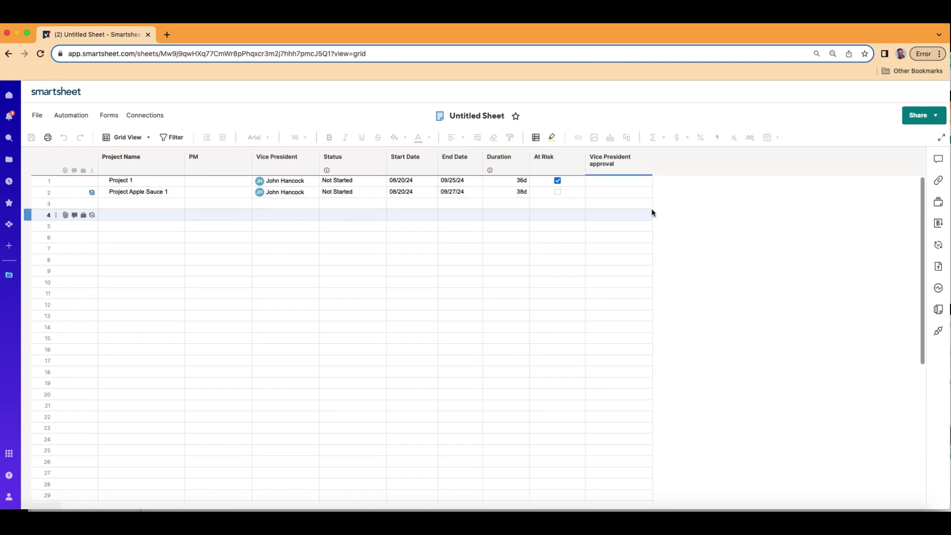
click(160, 195)
drag(160, 195, 652, 196)
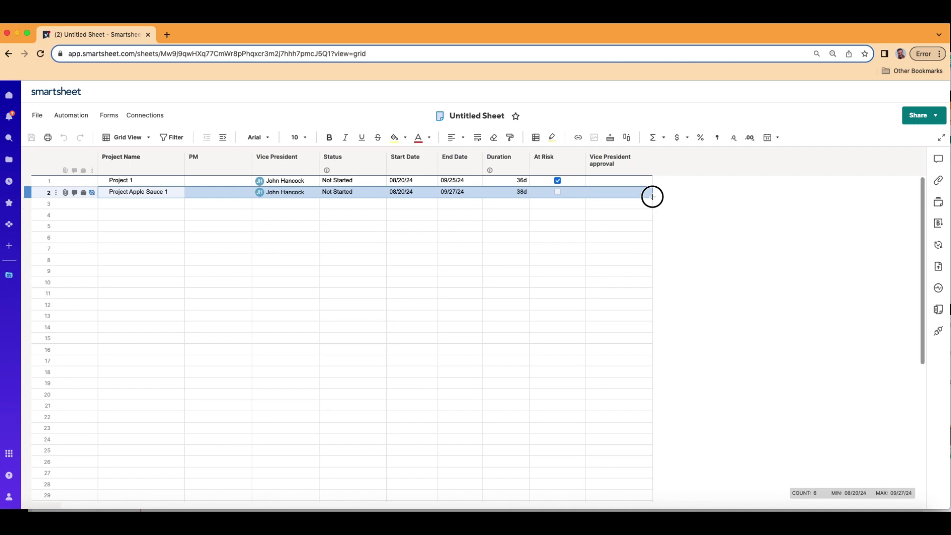
Fill row 2 down to row 21, creating Project Apple Sauce 2 through 20
drag(652, 197, 652, 368)
click(346, 293)
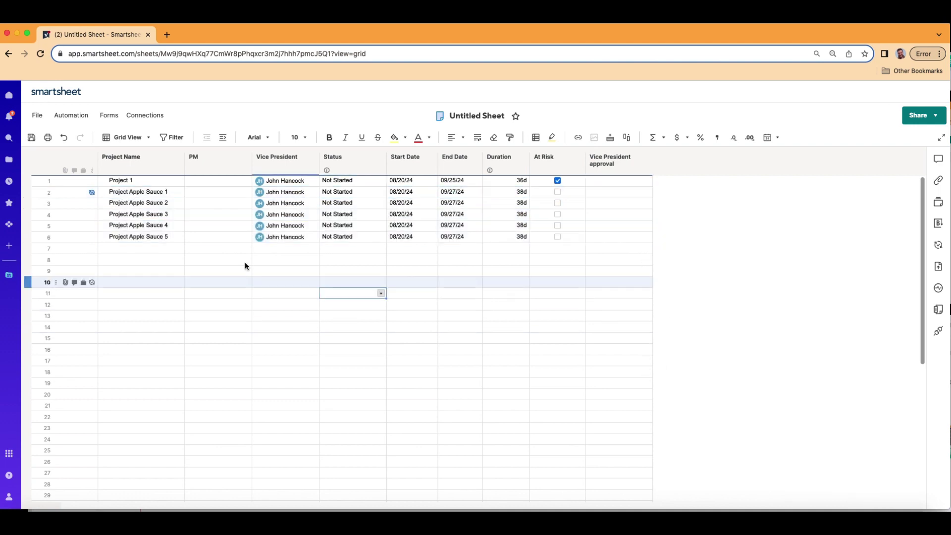
drag(189, 237, 651, 410)
click(381, 483)
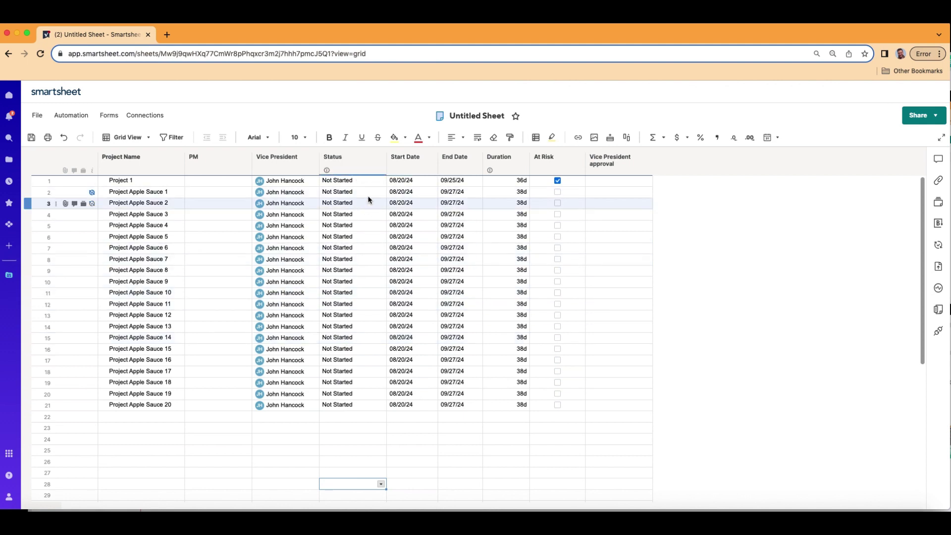
Confirm row 3's Status stays Not Started with PM empty, and save the sheet
click(377, 205)
click(379, 205)
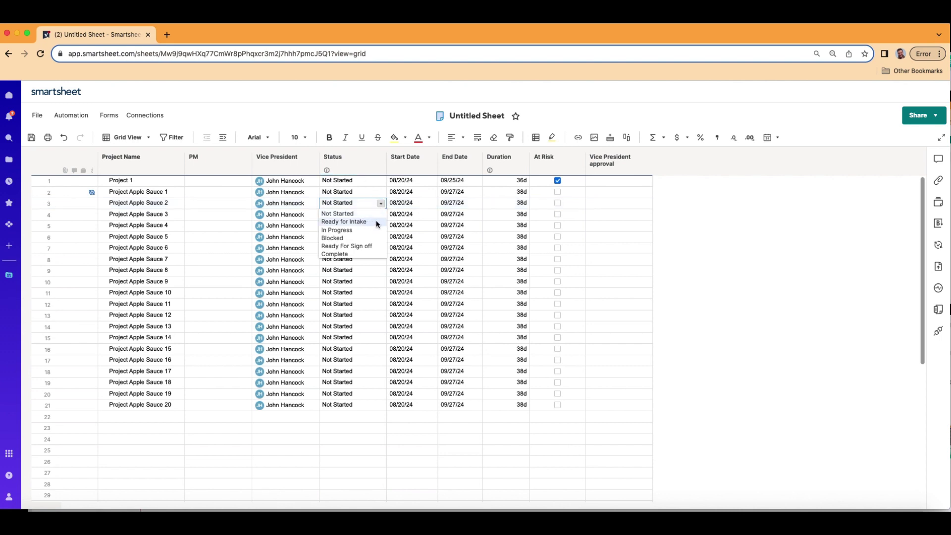
click(369, 305)
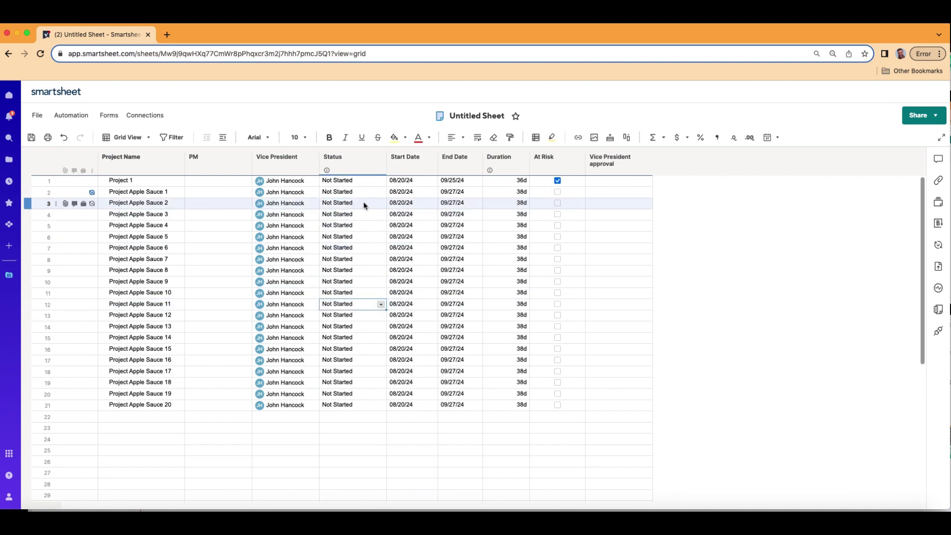
click(383, 203)
click(380, 203)
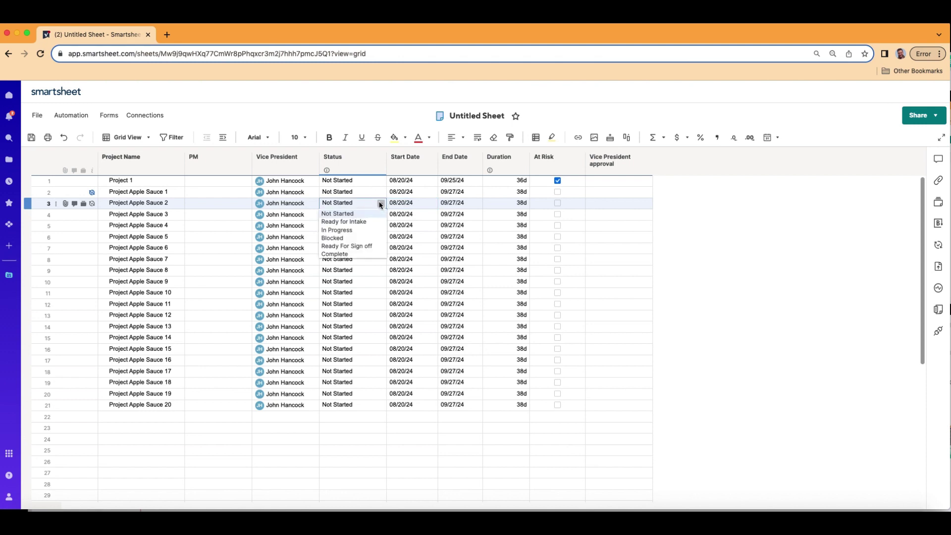
click(366, 271)
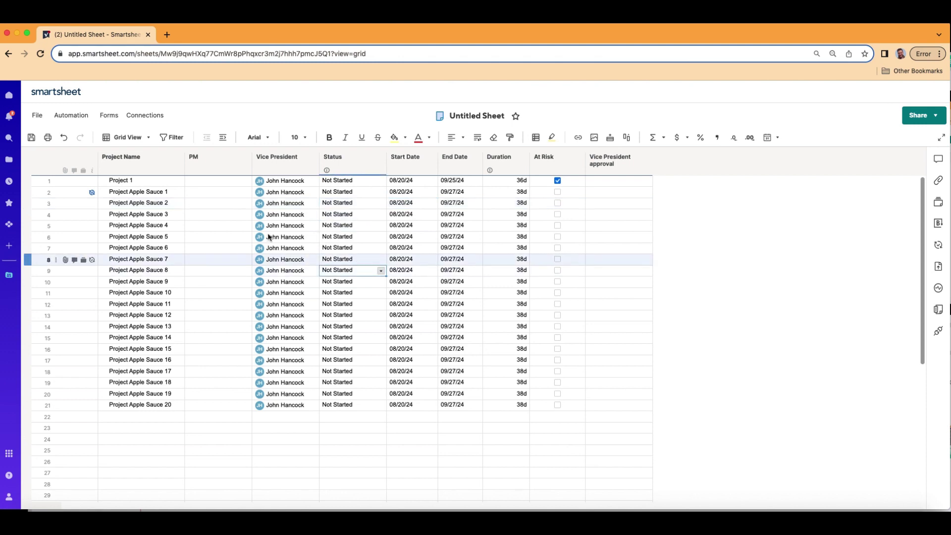
click(222, 206)
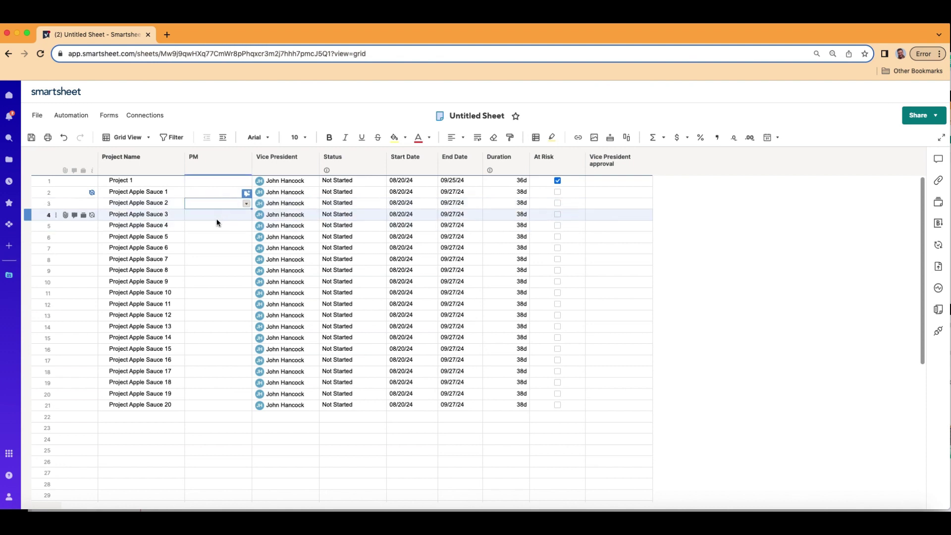
click(30, 140)
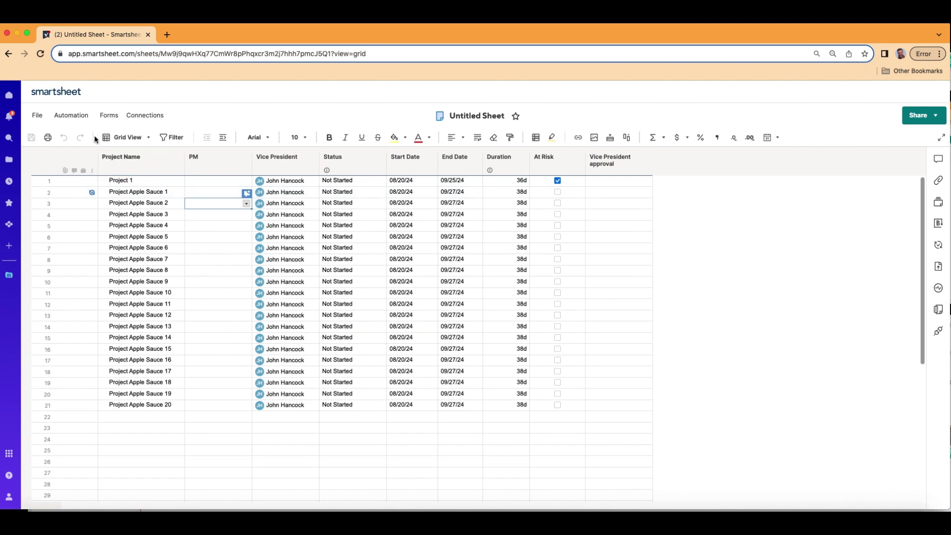
Start a blank automation workflow titled '4. Assign PM wehhen Status Is "Ready For Inta'
click(74, 115)
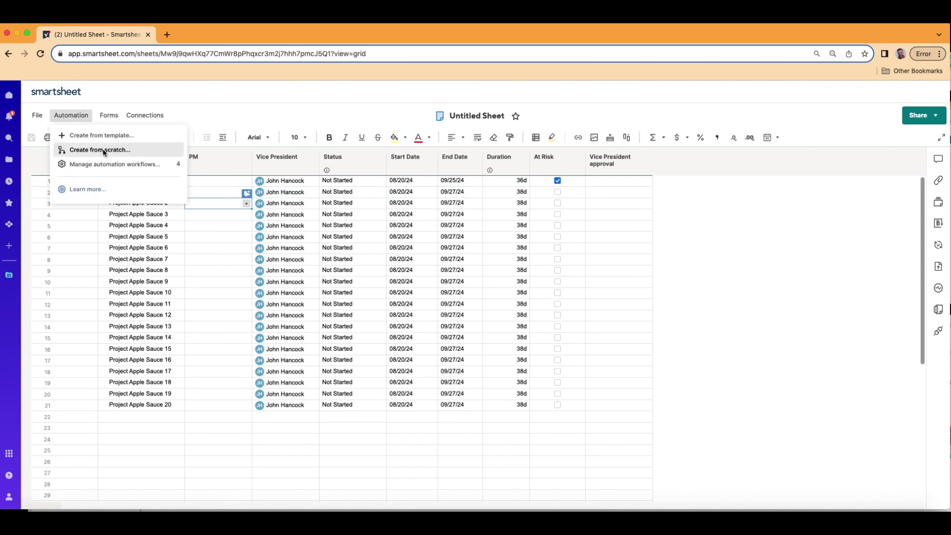
click(106, 163)
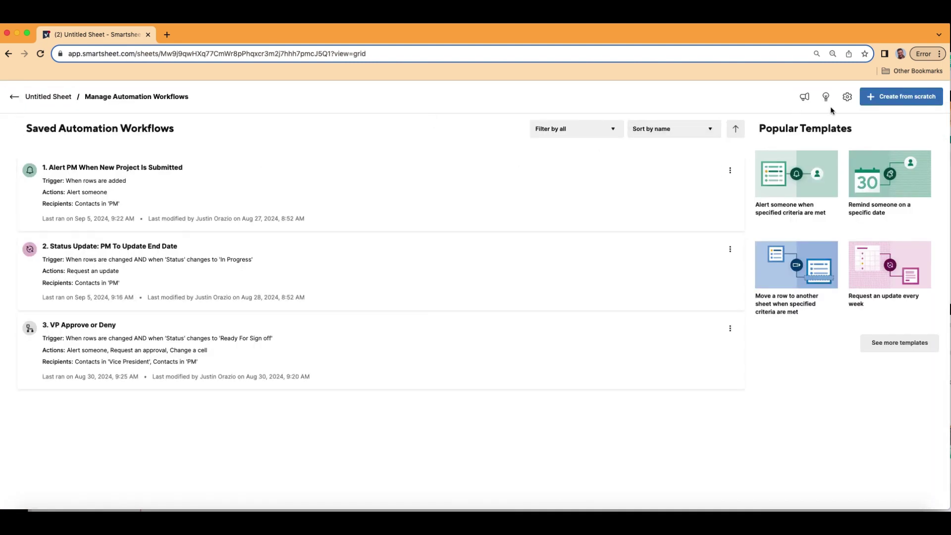
click(880, 100)
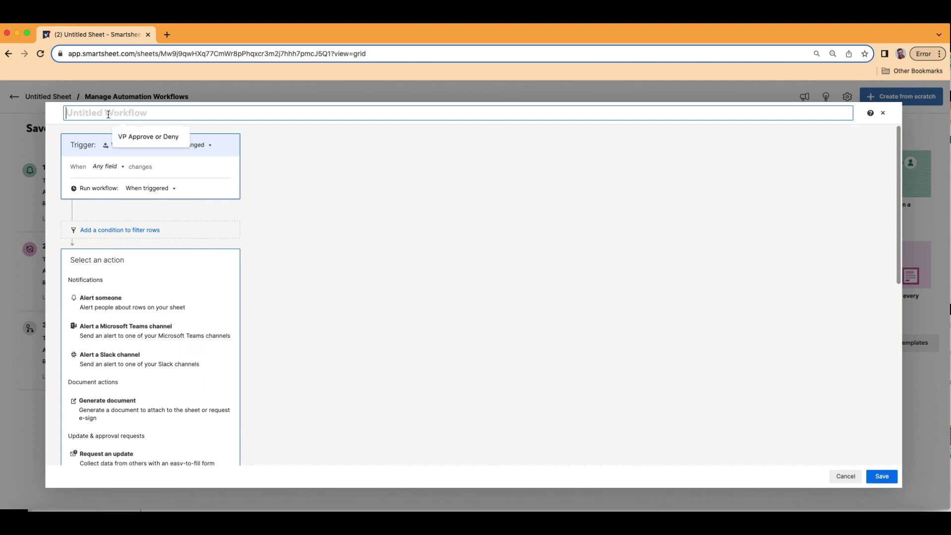
text(4)
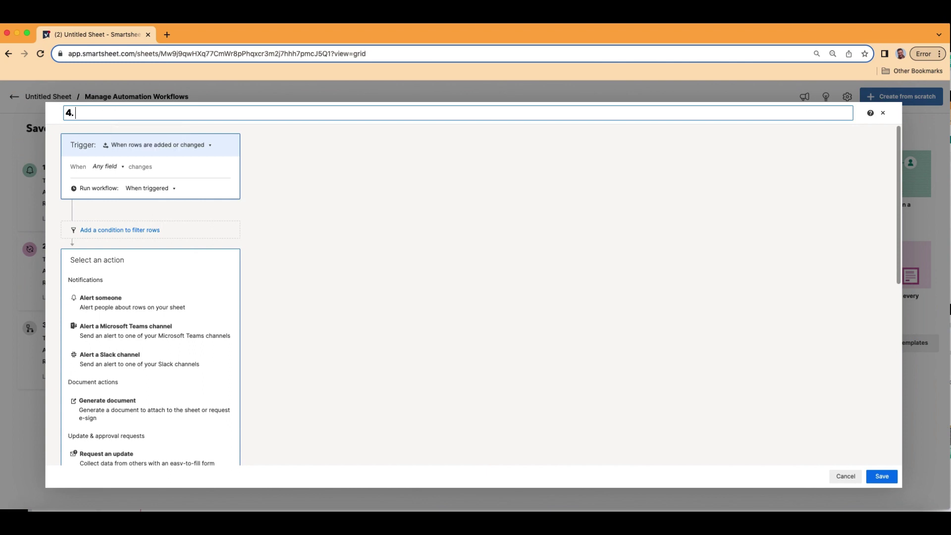
text(. Assign PM w)
text(eh)
text(hen S)
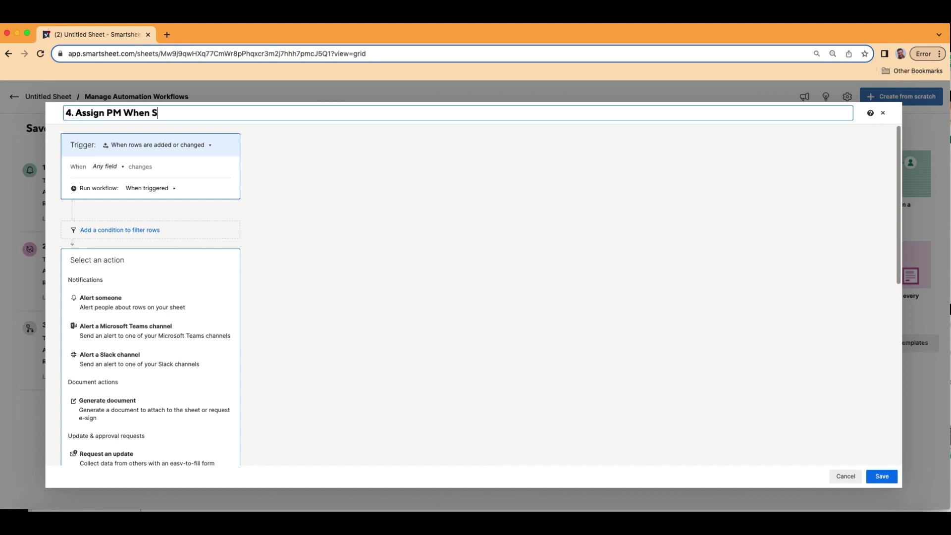
text(tatus Is "Ready For Intake)
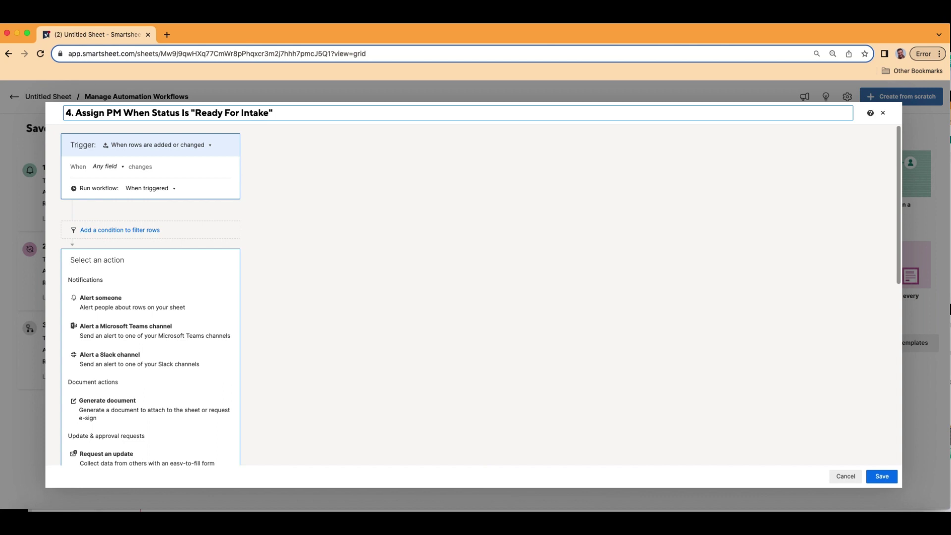
Set the trigger to Status changes to Ready for Intake, dropping the In Progress and Blocked values
click(119, 170)
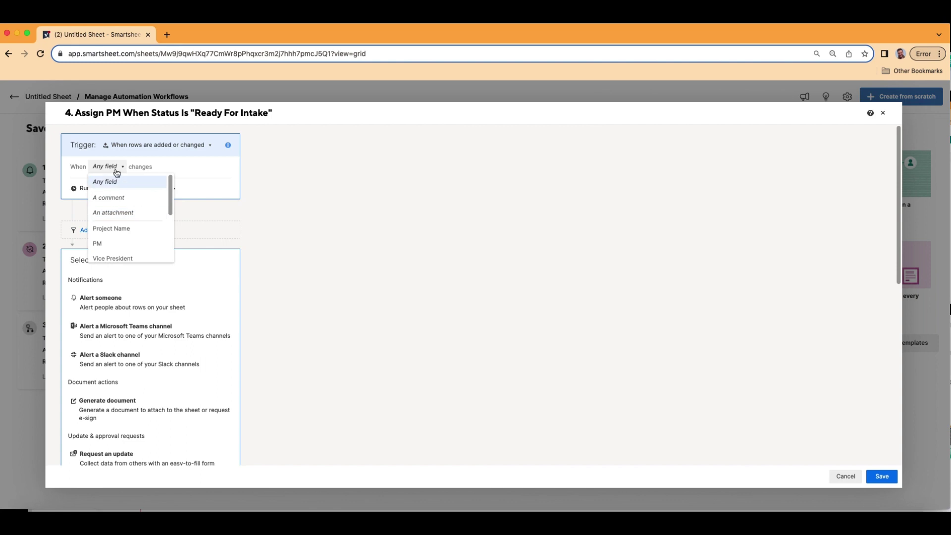
scroll(131, 224, down, 2)
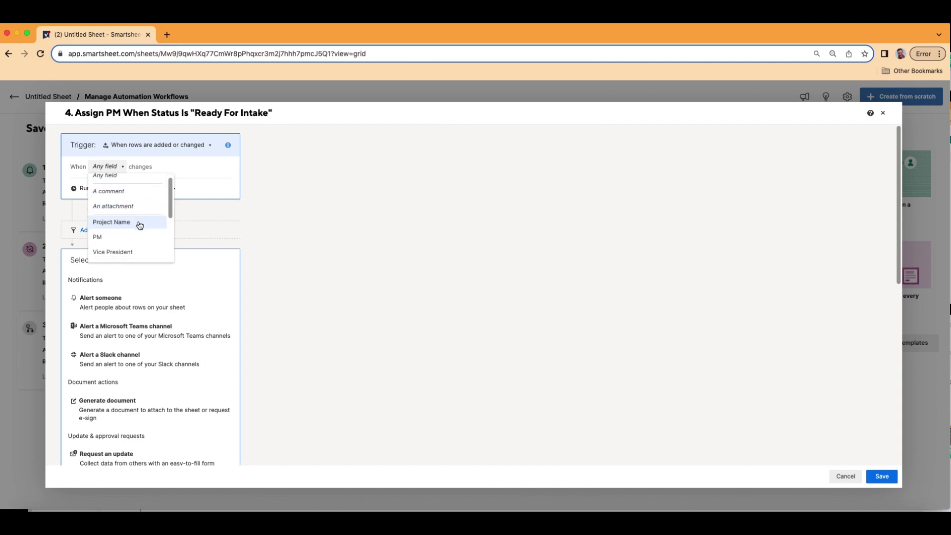
click(103, 235)
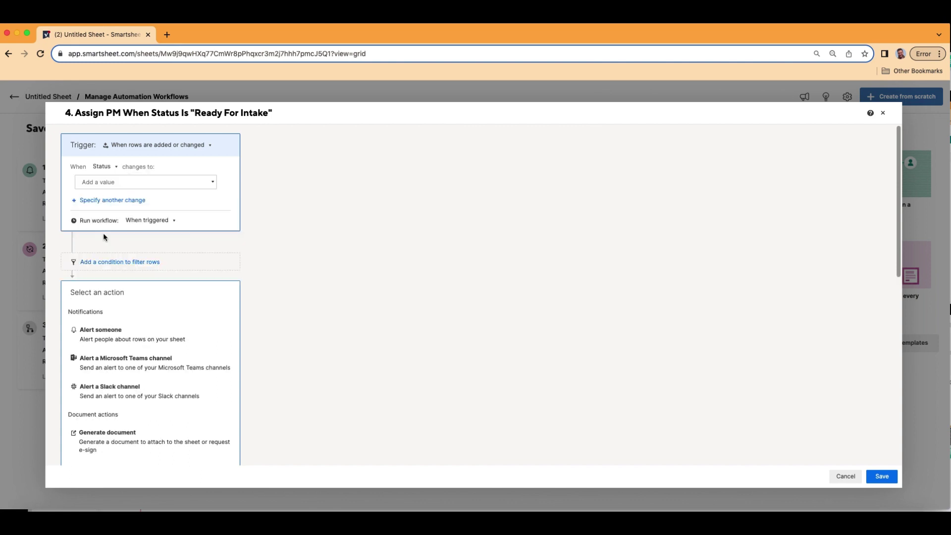
click(190, 183)
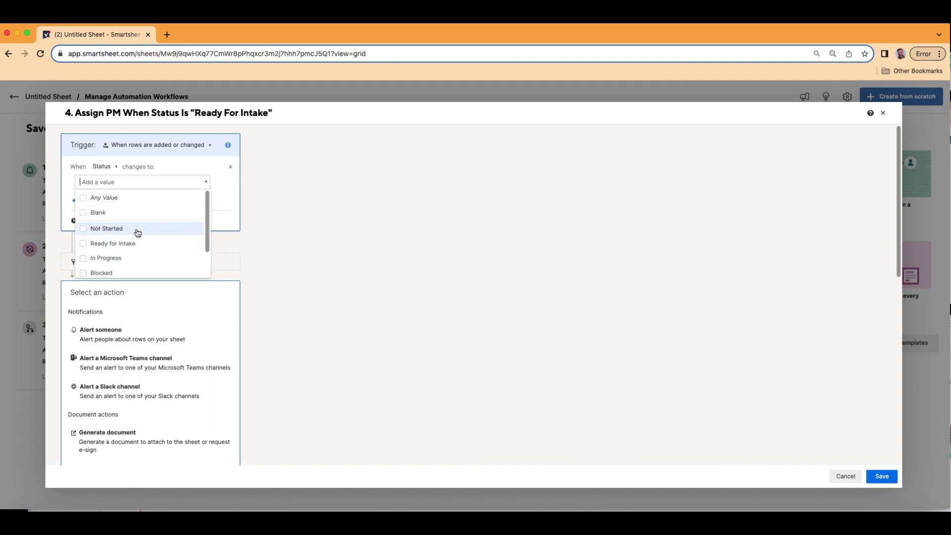
click(136, 247)
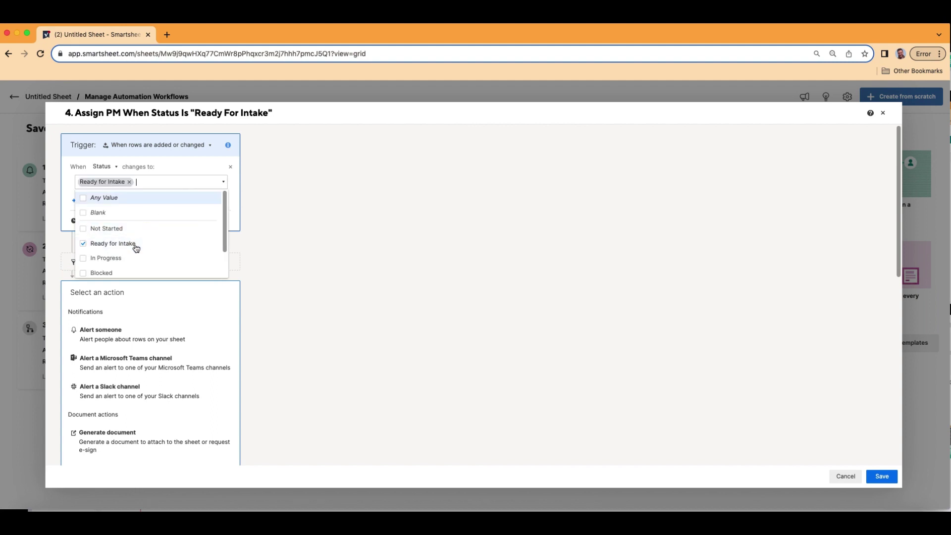
click(123, 261)
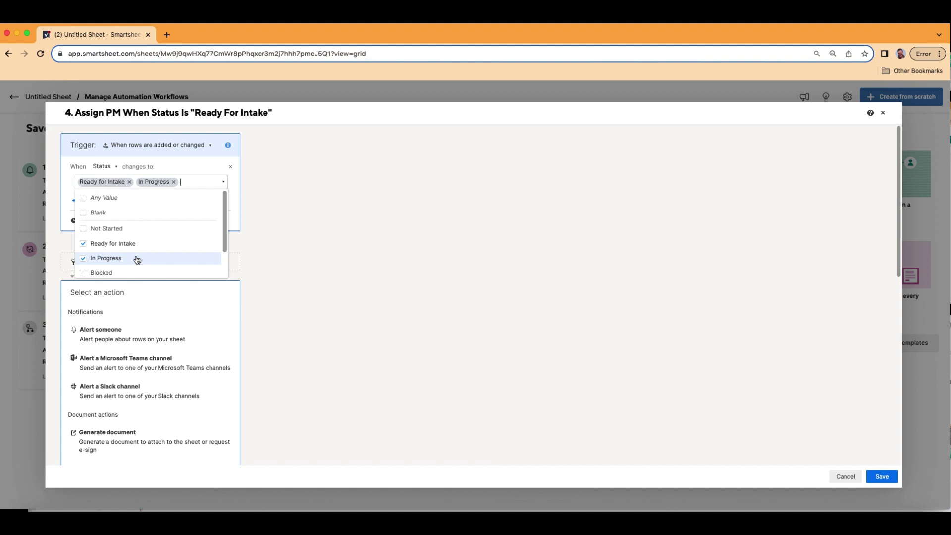
click(126, 271)
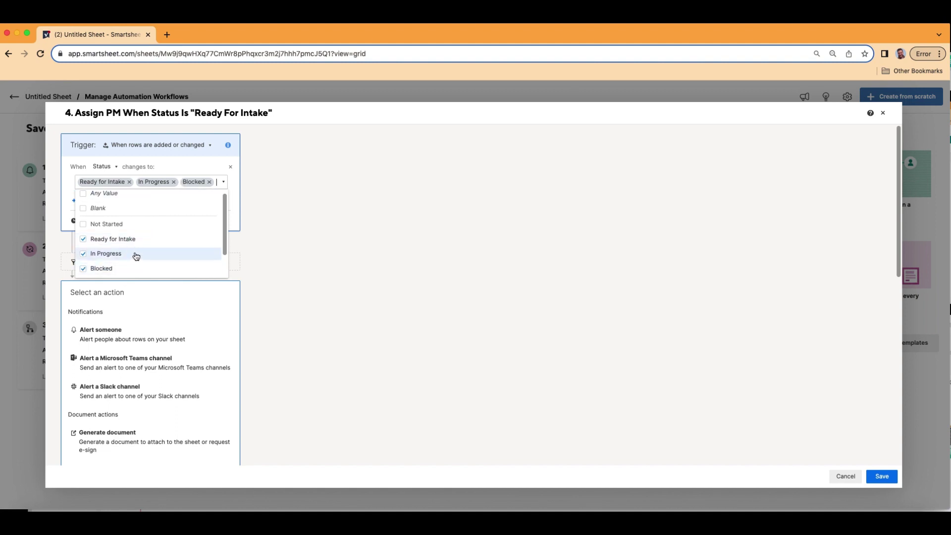
click(138, 269)
click(140, 256)
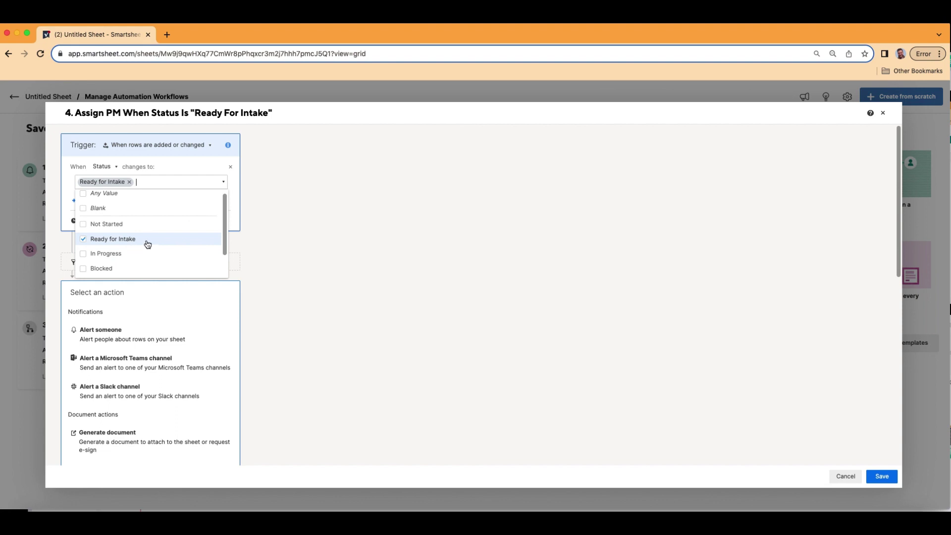
click(340, 240)
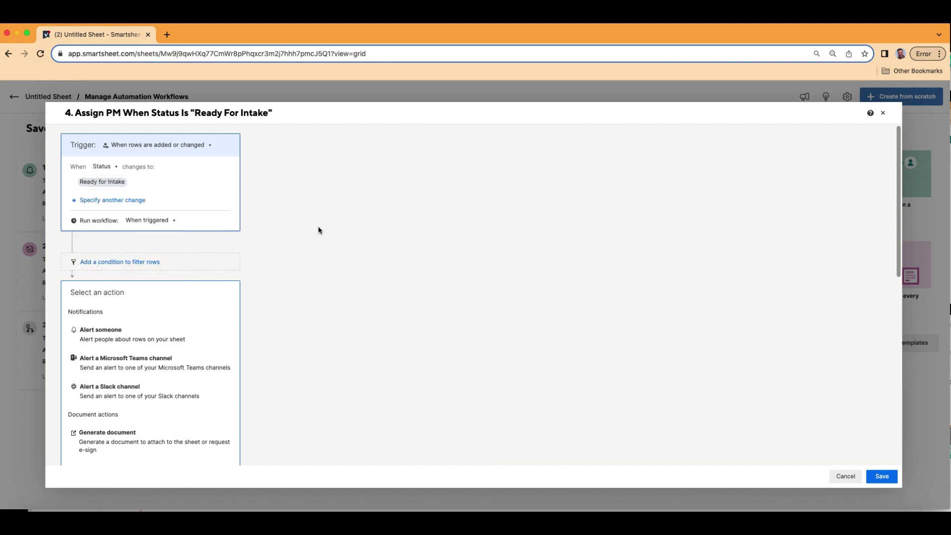
Set the workflow action to Assign people, targeting the PM column
scroll(278, 236, down, 5)
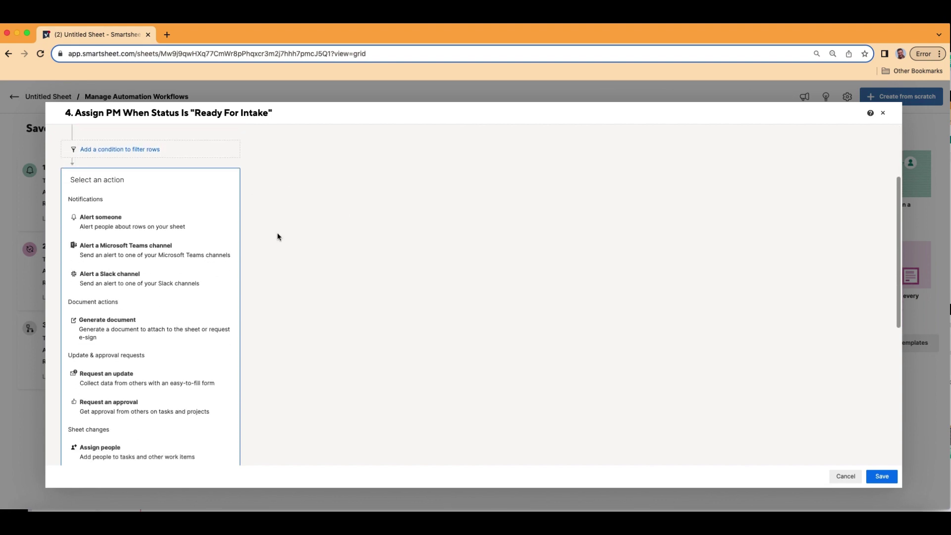
scroll(278, 236, down, 4)
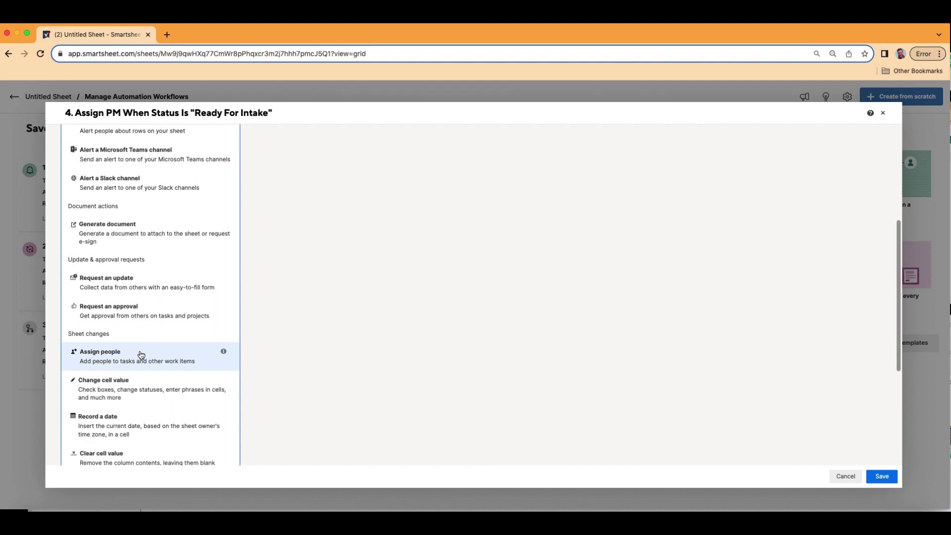
click(140, 355)
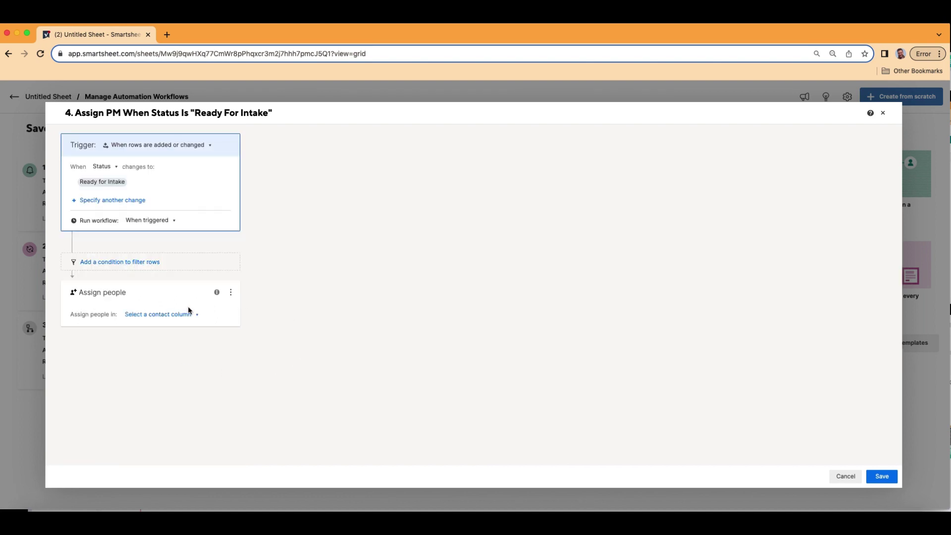
click(166, 316)
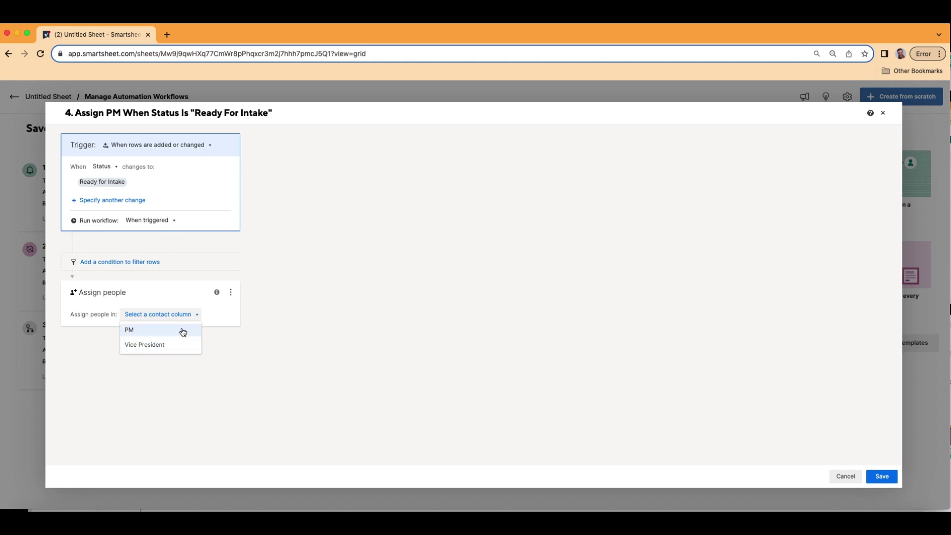
click(184, 332)
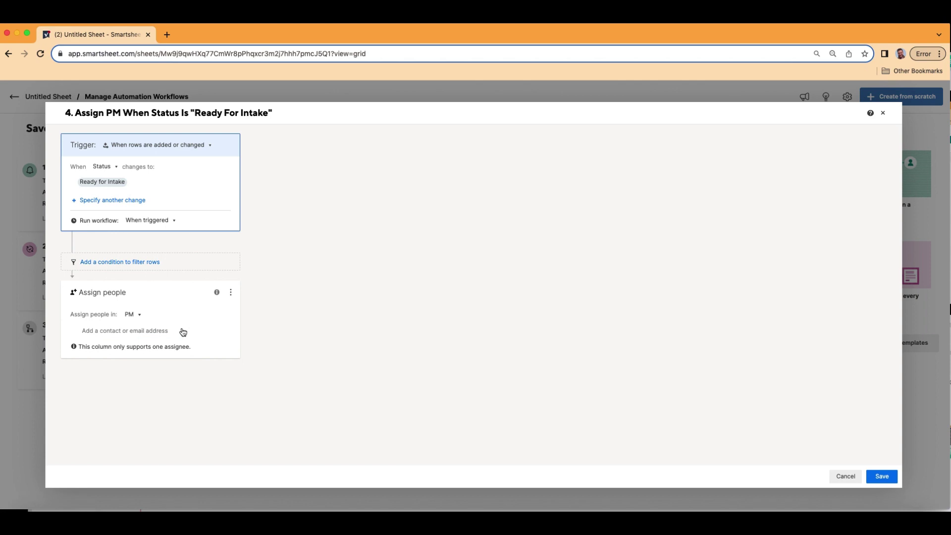
Pick the first construction.com contact as the assignee for the PM column
click(137, 333)
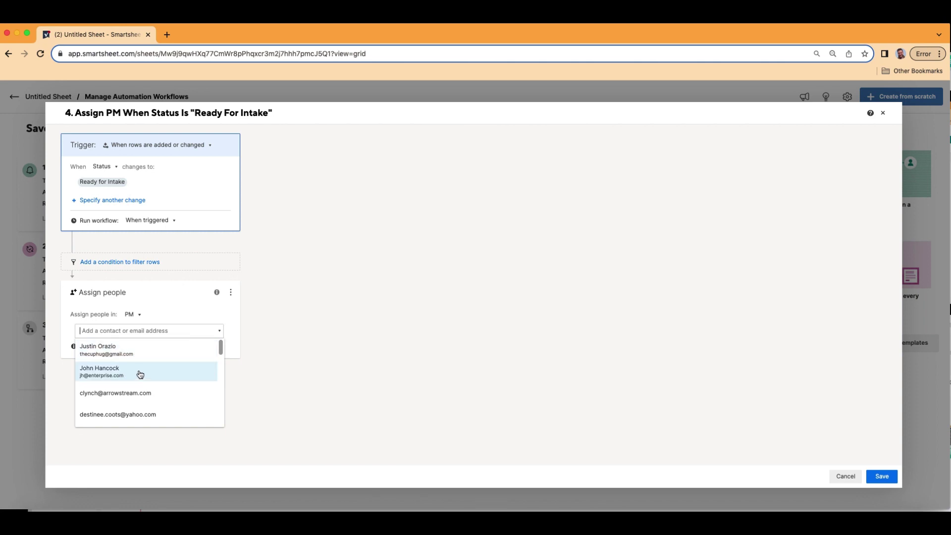
scroll(141, 374, down, 3)
scroll(146, 374, up, 3)
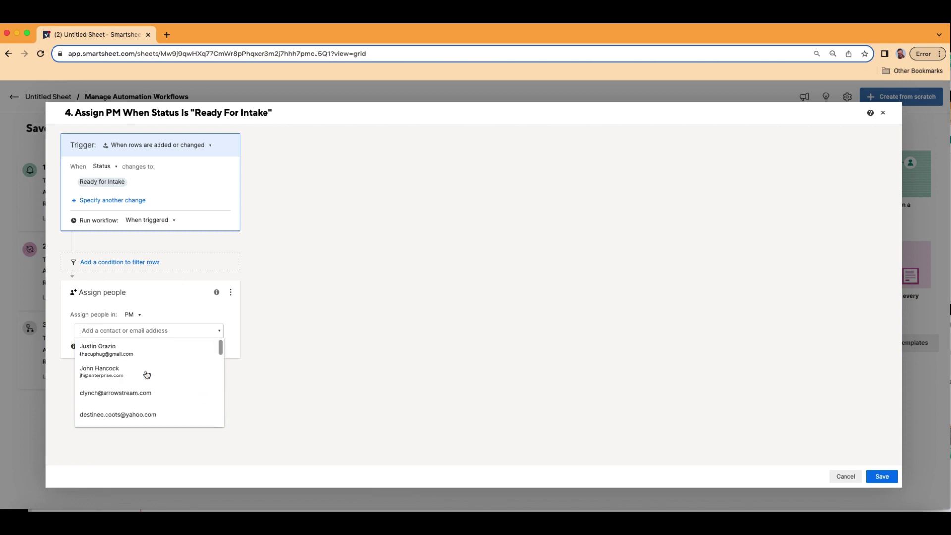
scroll(147, 374, down, 2)
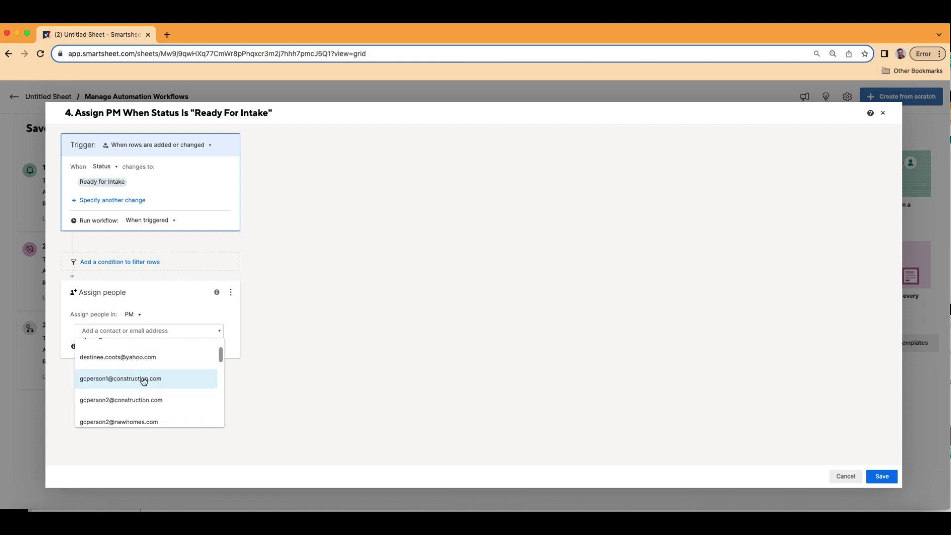
click(143, 379)
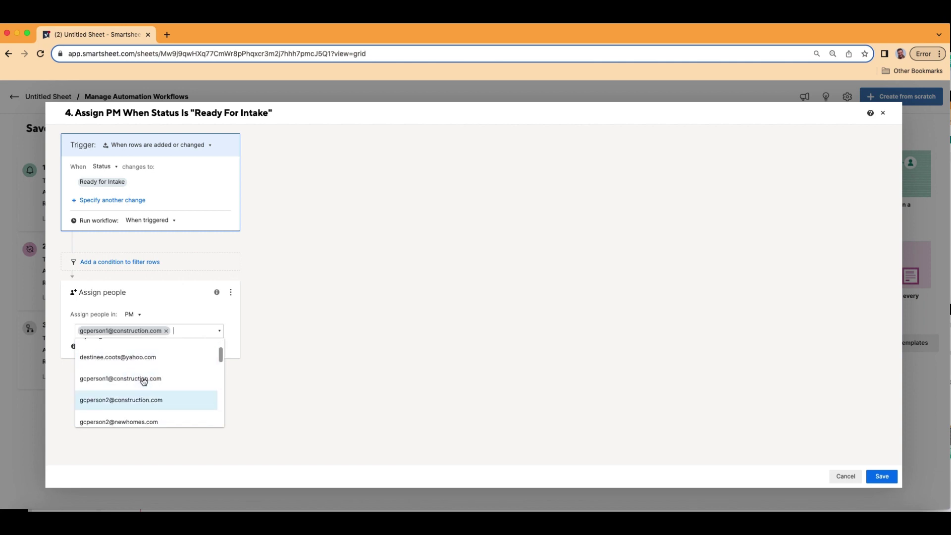
click(314, 359)
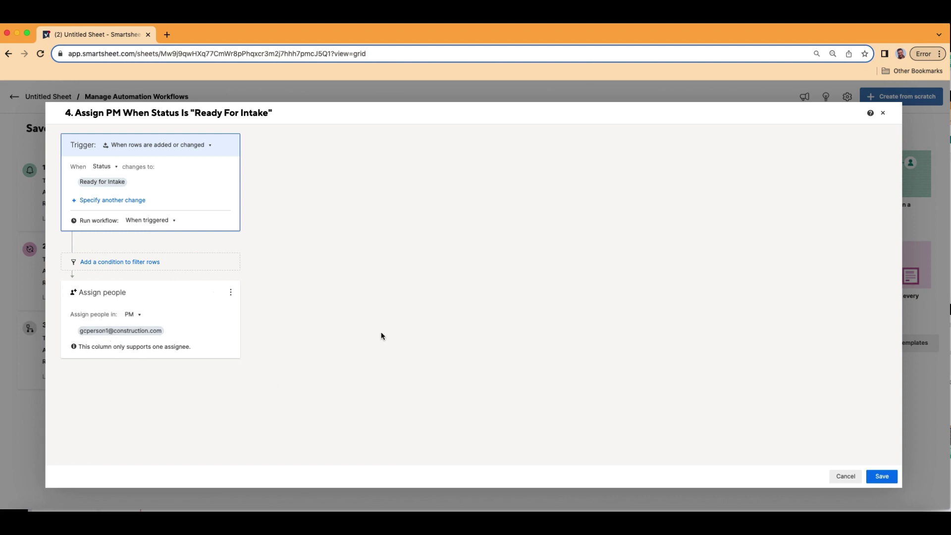
Save workflow 4 and return to the project sheet grid
click(880, 476)
click(878, 475)
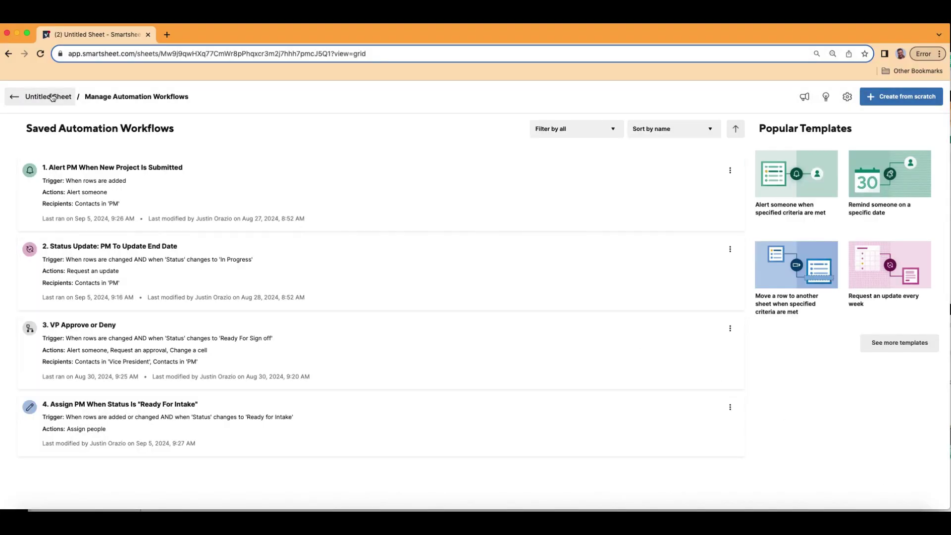
click(51, 96)
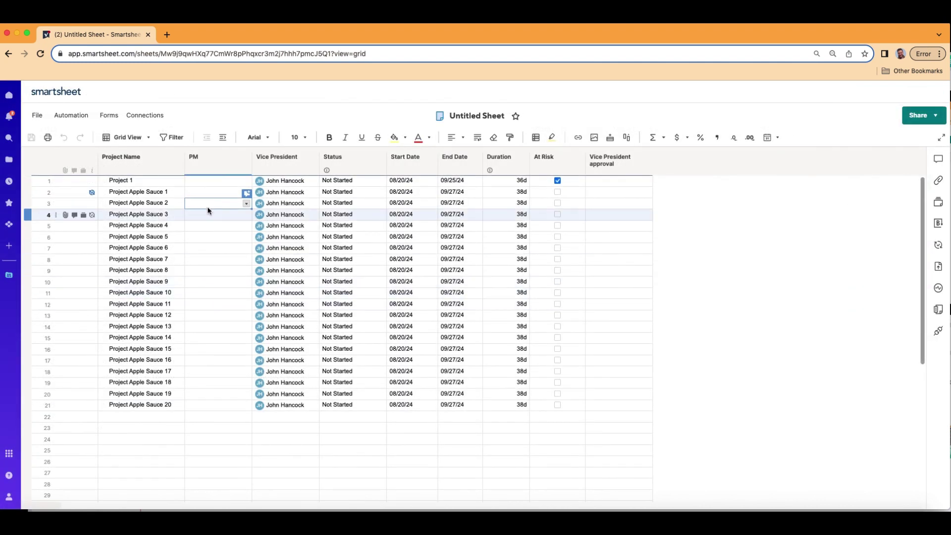
Set row 3's Status to Ready for Intake and copy it
click(370, 206)
click(380, 204)
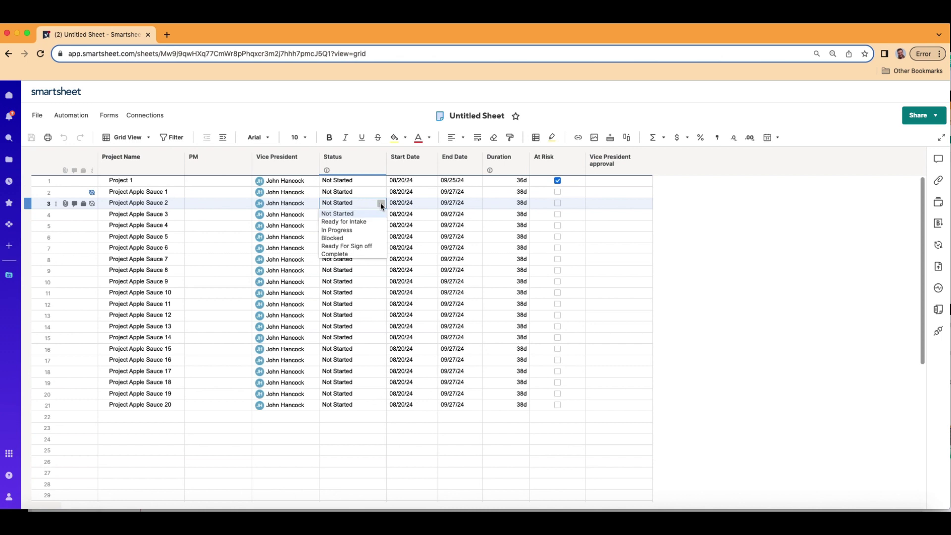
click(372, 222)
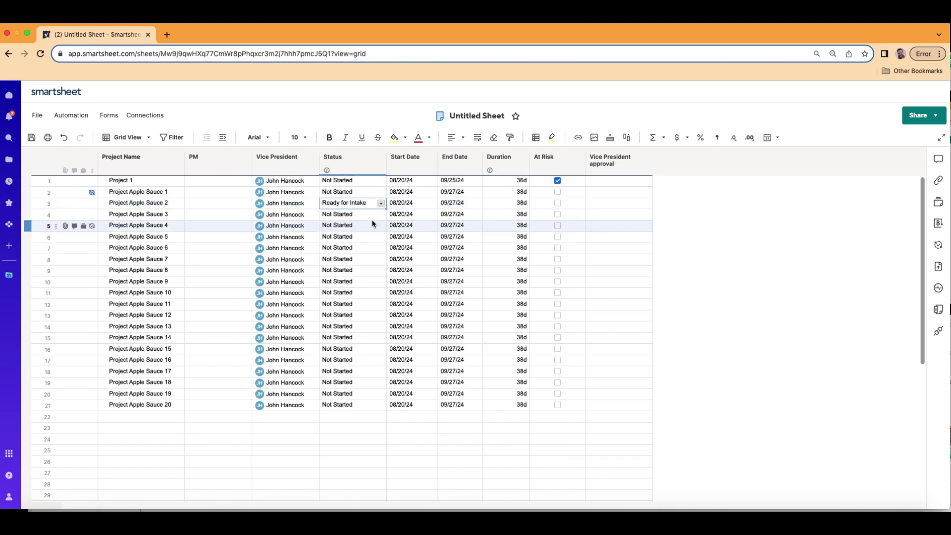
key(cmd+c)
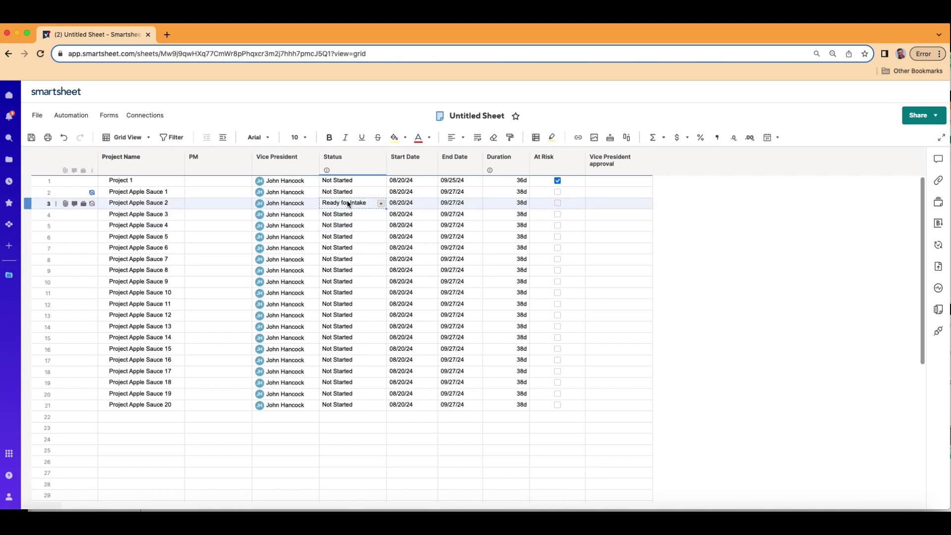
Paste Ready for Intake into rows 6, 8, 10, 12, 14 and 16, then fill it through row 21
click(365, 237)
key(cmd+v)
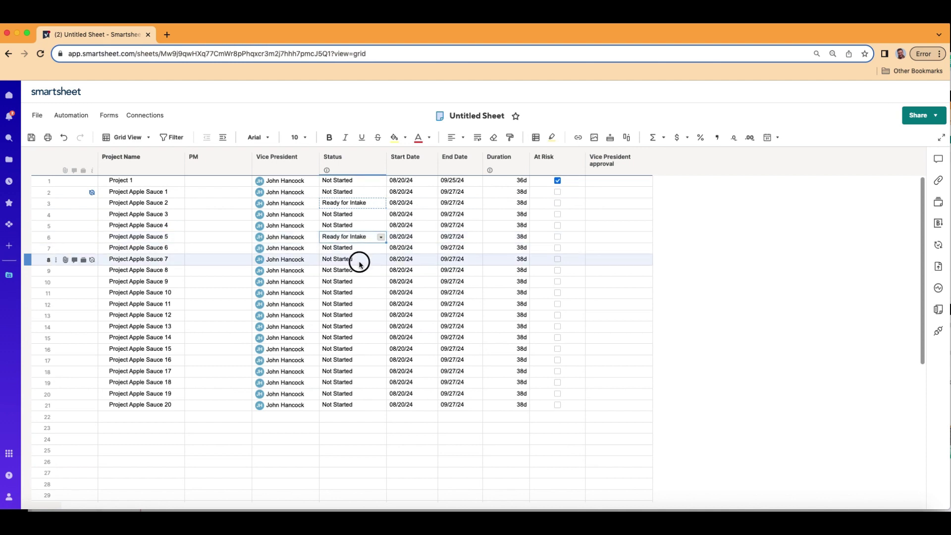
click(360, 261)
key(cmd+v)
click(361, 281)
key(cmd+v)
click(361, 304)
key(cmd+v)
click(363, 326)
key(cmd+v)
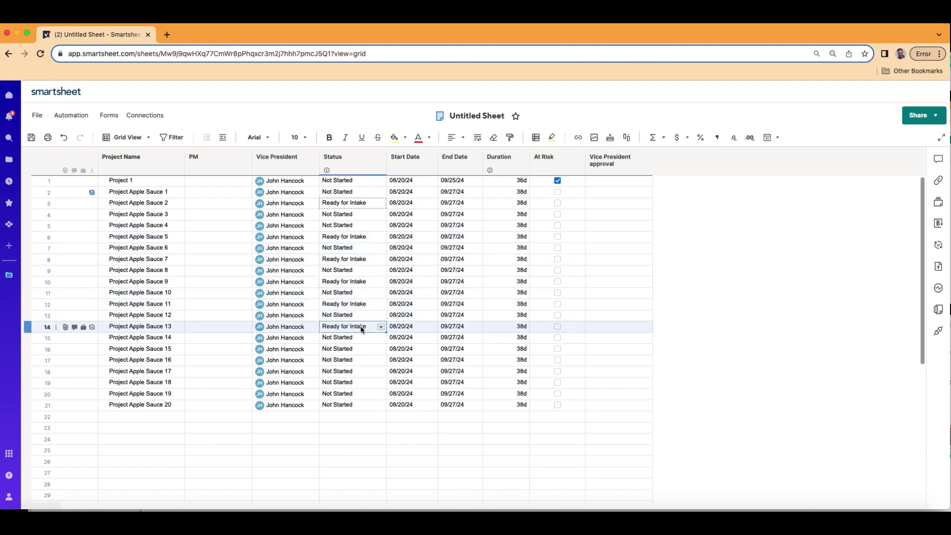
click(367, 349)
key(cmd+v)
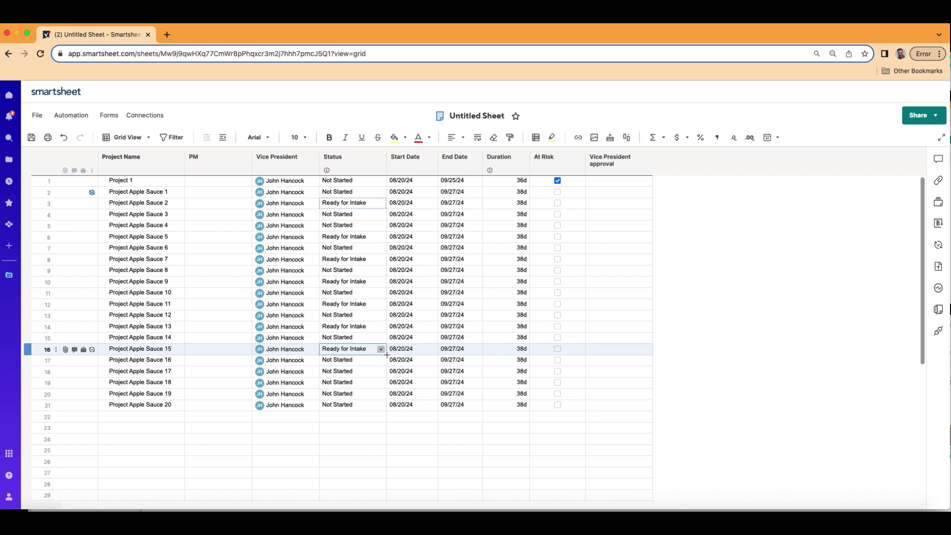
drag(387, 355, 382, 406)
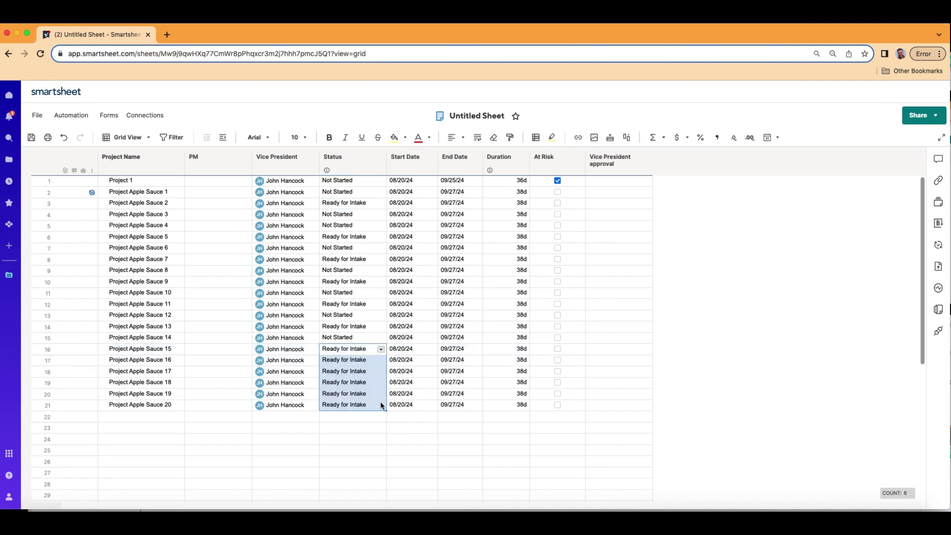
click(32, 138)
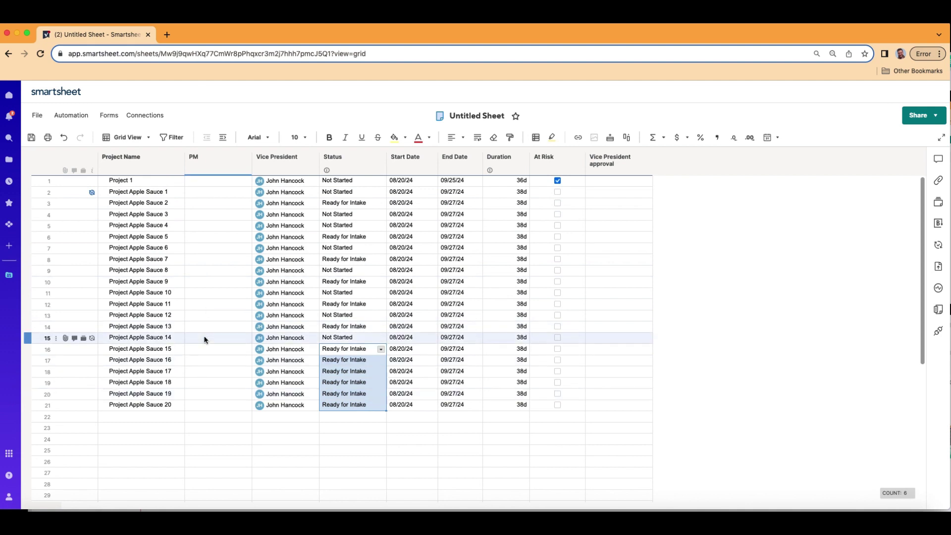
Save, reload the page, and verify the PM assignments on rows 3, 6, 10 and 12
click(33, 138)
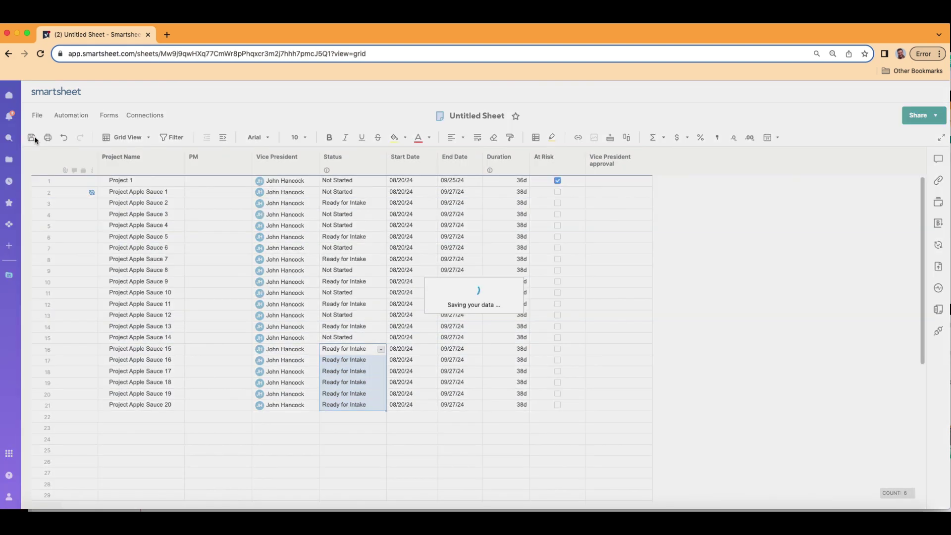
click(42, 55)
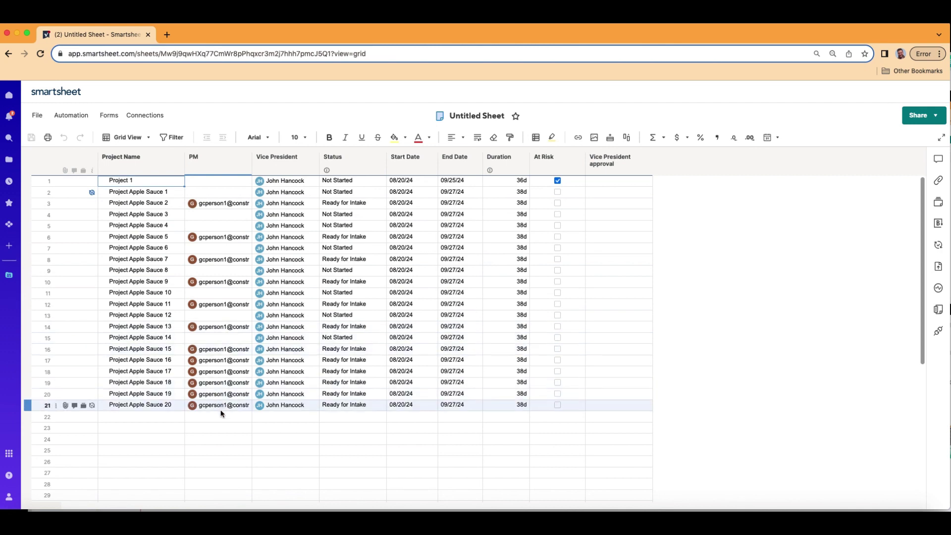
click(376, 202)
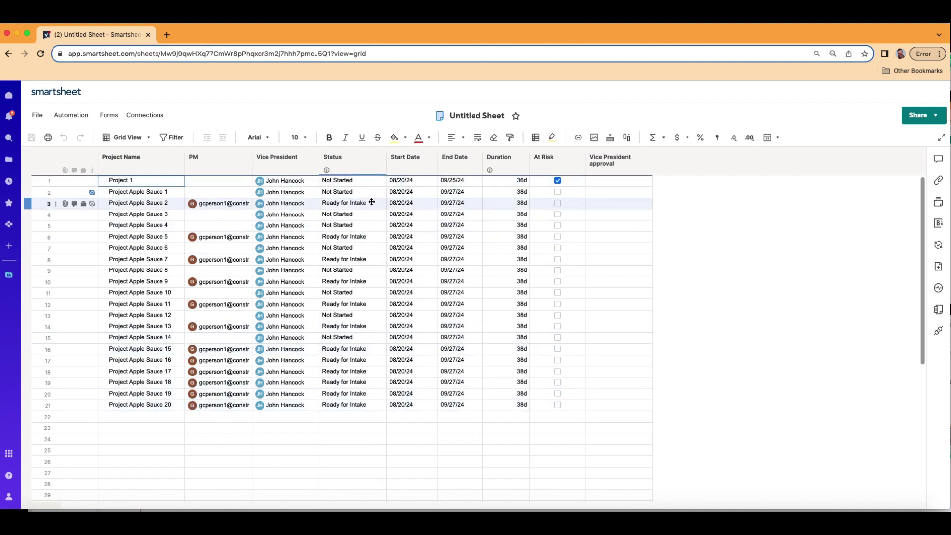
click(378, 237)
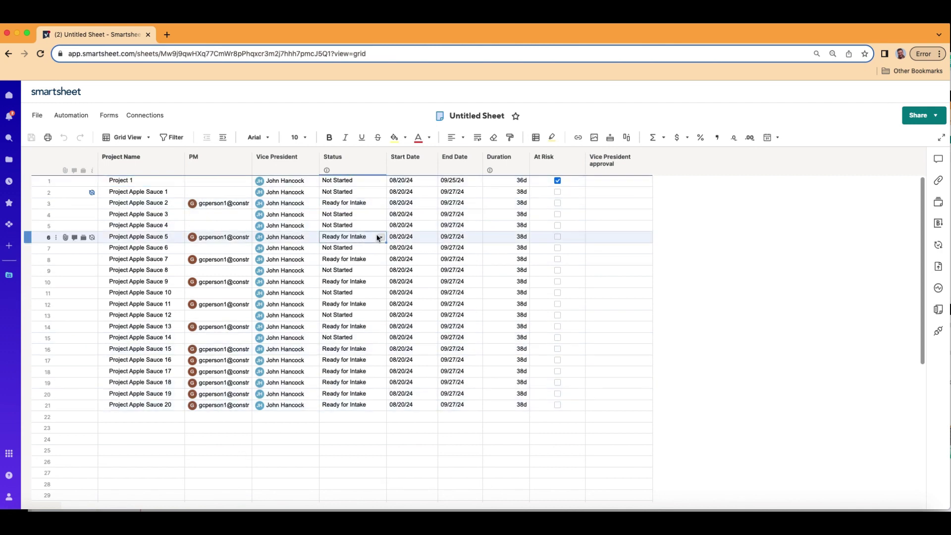
click(373, 282)
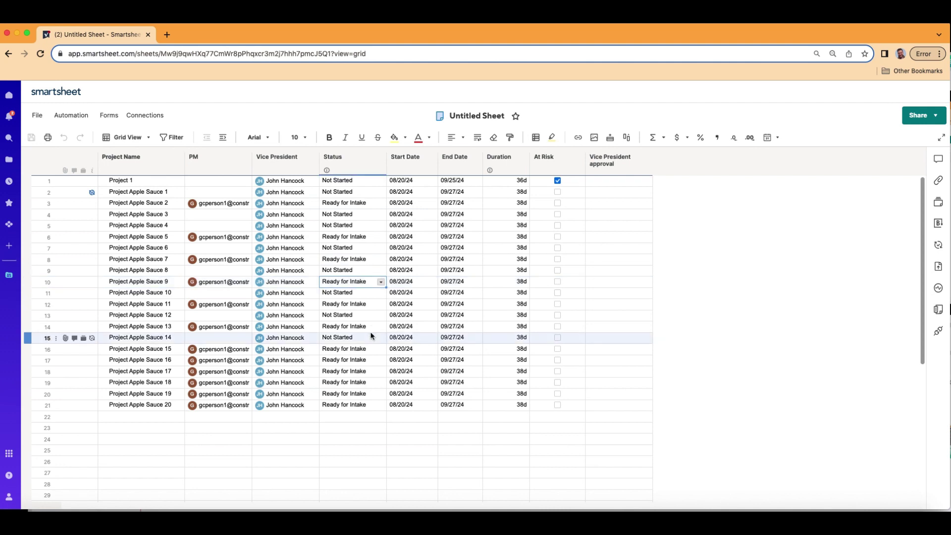
click(374, 304)
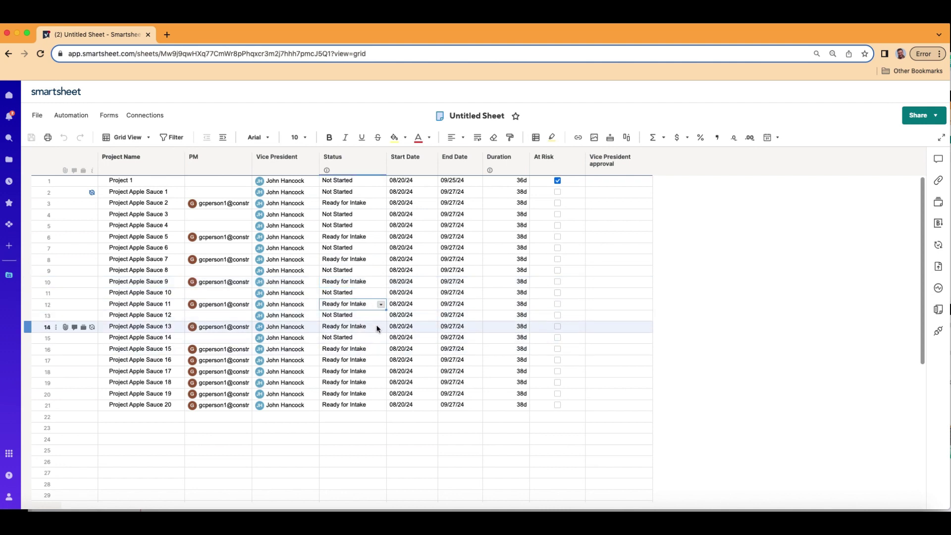